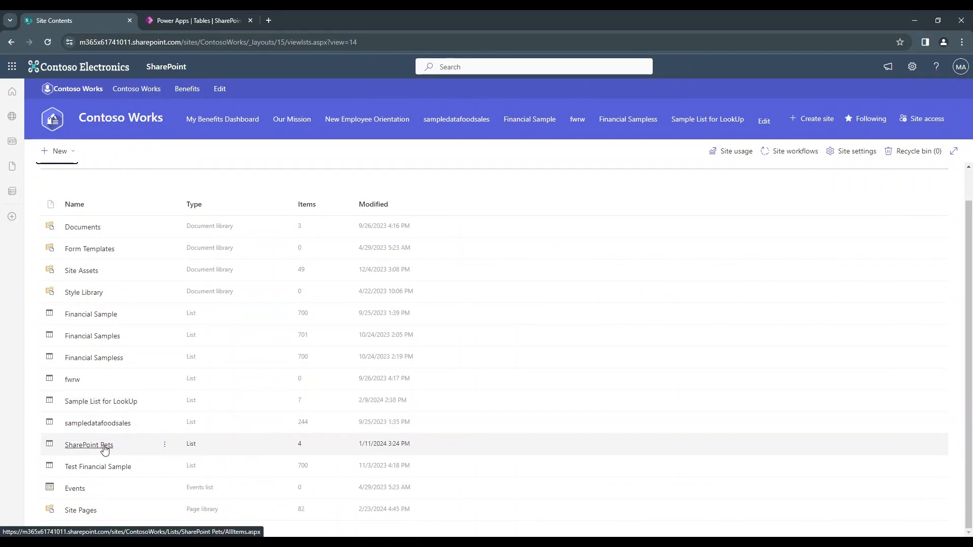
# Step: View the SharePoint Pets list and copy the web address of the Contoso Works site's home page
pyautogui.click(103, 445)
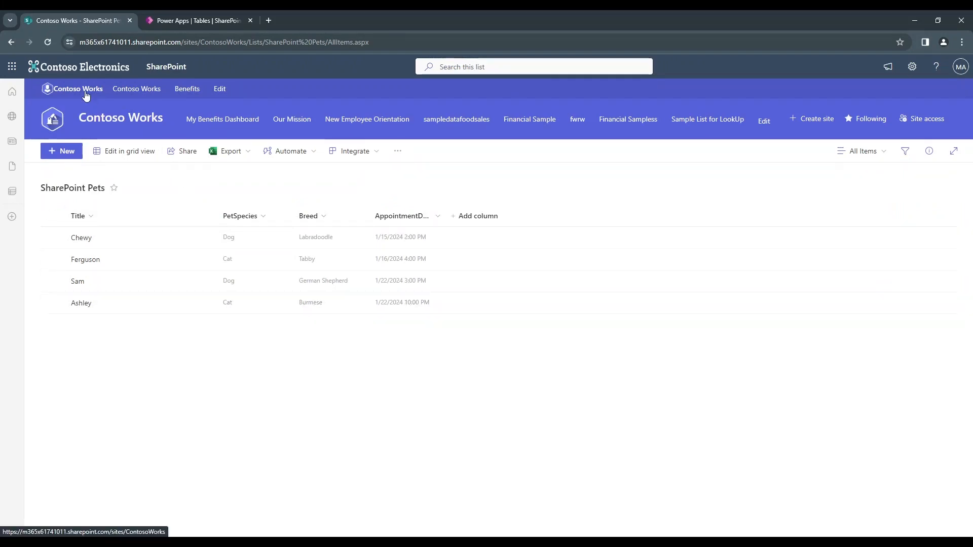
pyautogui.click(85, 92)
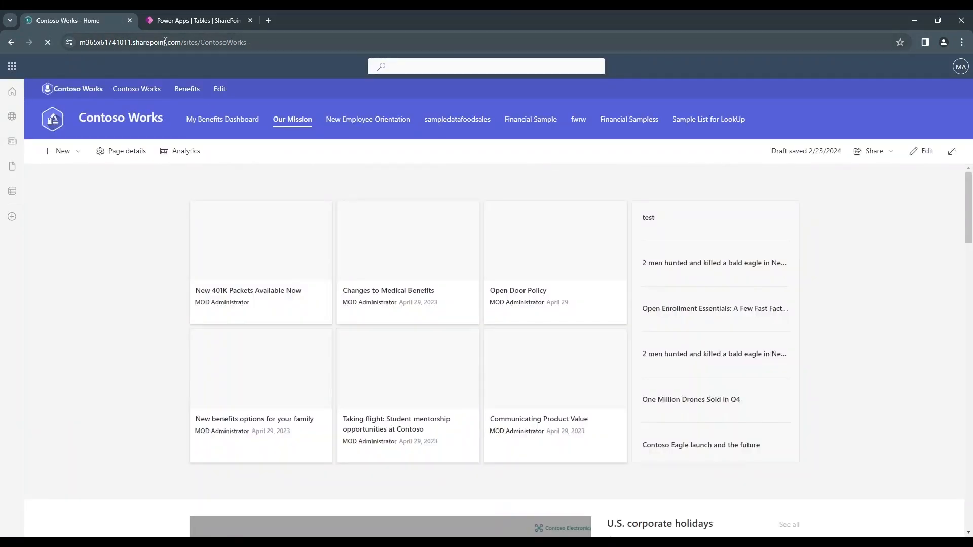
pyautogui.tripleClick(165, 42)
pyautogui.hotkey('ctrl', 'c')
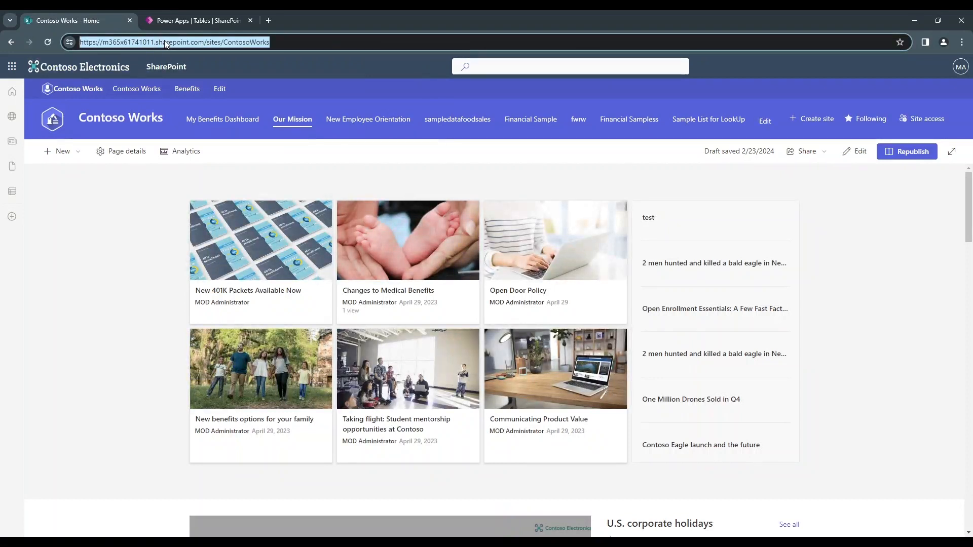
pyautogui.click(115, 206)
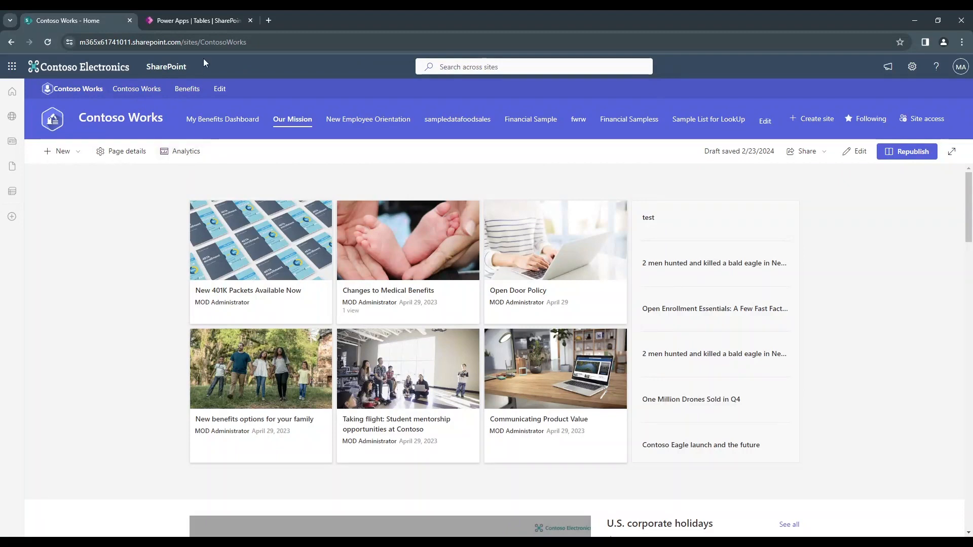
# Step: Switch to Power Apps and start a data import for the SharePoint Pet Example table with SharePoint Online list as the source
pyautogui.click(200, 22)
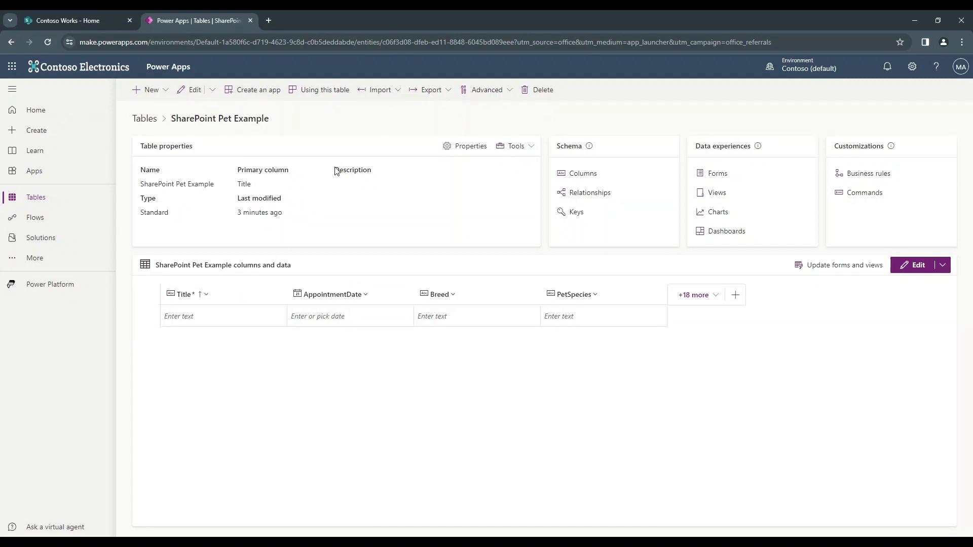
pyautogui.click(389, 96)
pyautogui.click(419, 113)
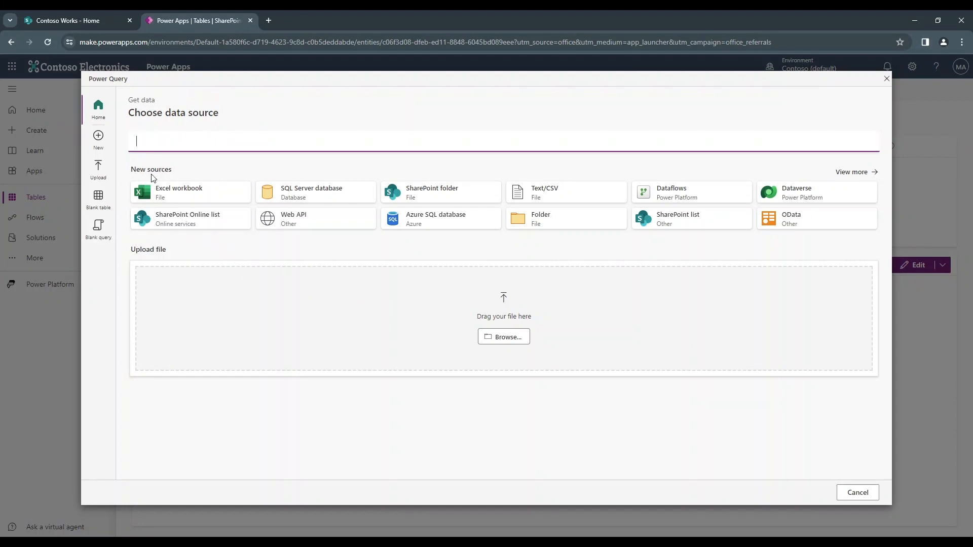
pyautogui.click(237, 222)
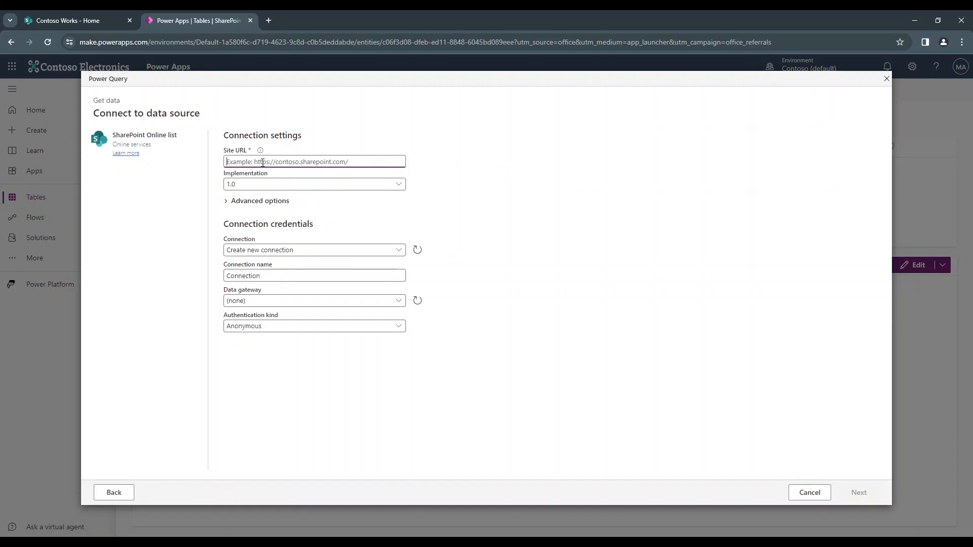
# Step: Connect to the copied Contoso Works site URL using the existing organizational account connection
pyautogui.hotkey('ctrl', 'v')
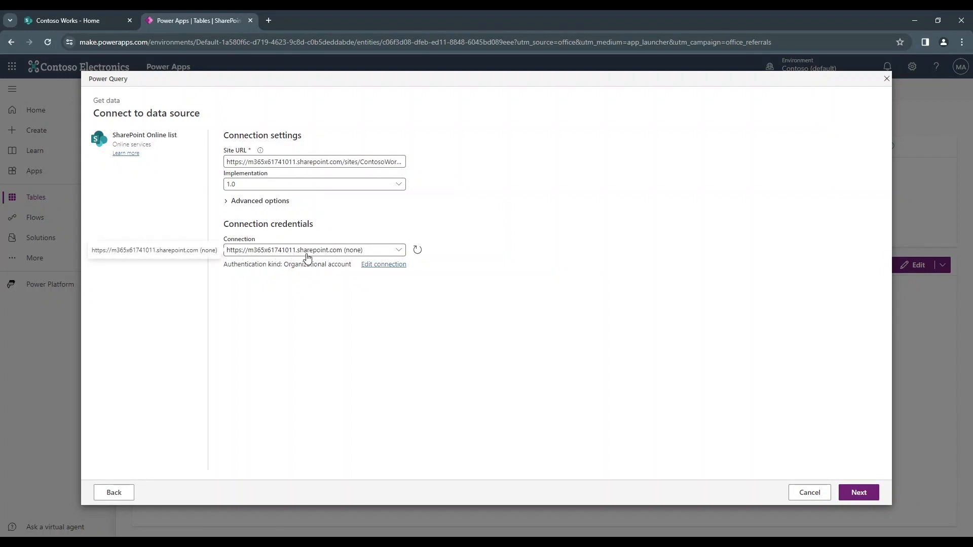
pyautogui.click(417, 251)
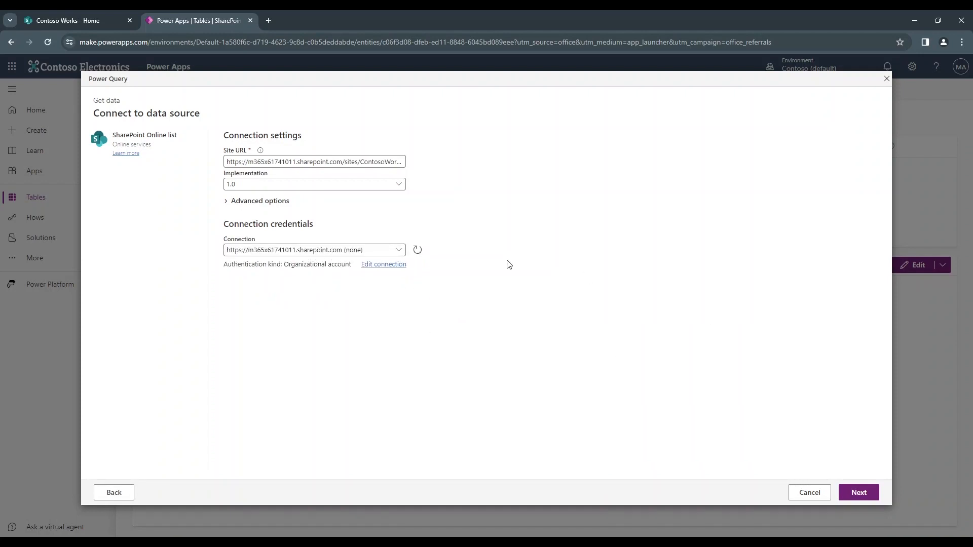
pyautogui.click(868, 493)
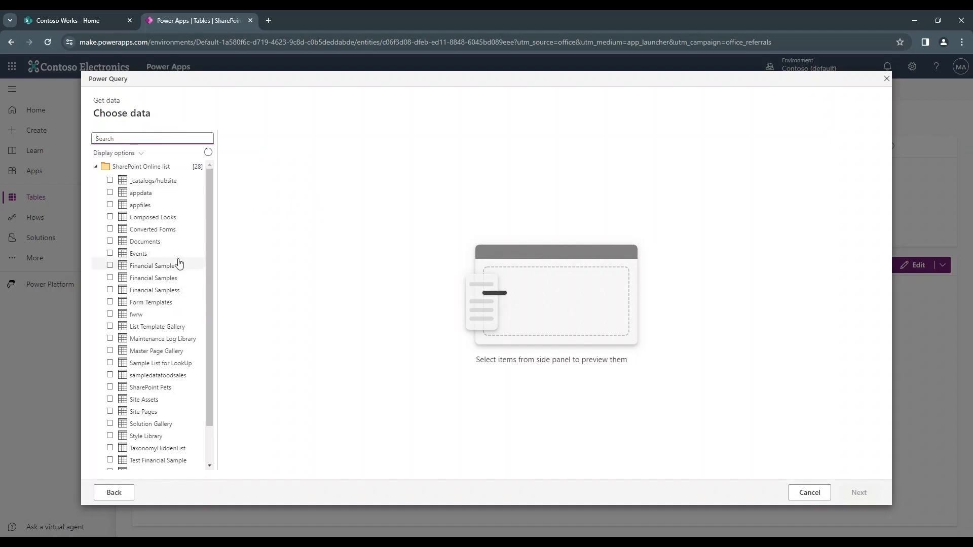
# Step: Choose the SharePoint Pets list as the data to import, look through its preview columns, and load it into the query editor
pyautogui.scroll(-1, 180, 261)
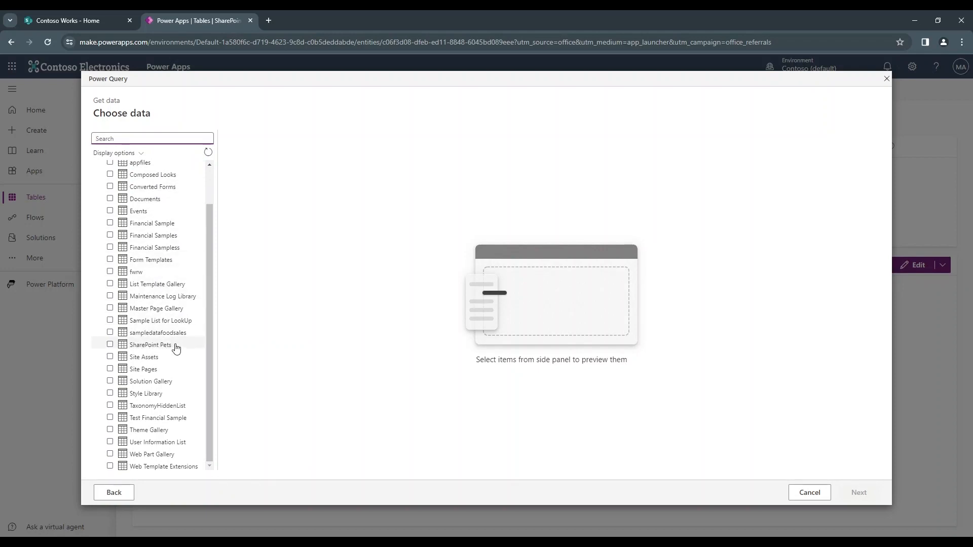
pyautogui.click(111, 346)
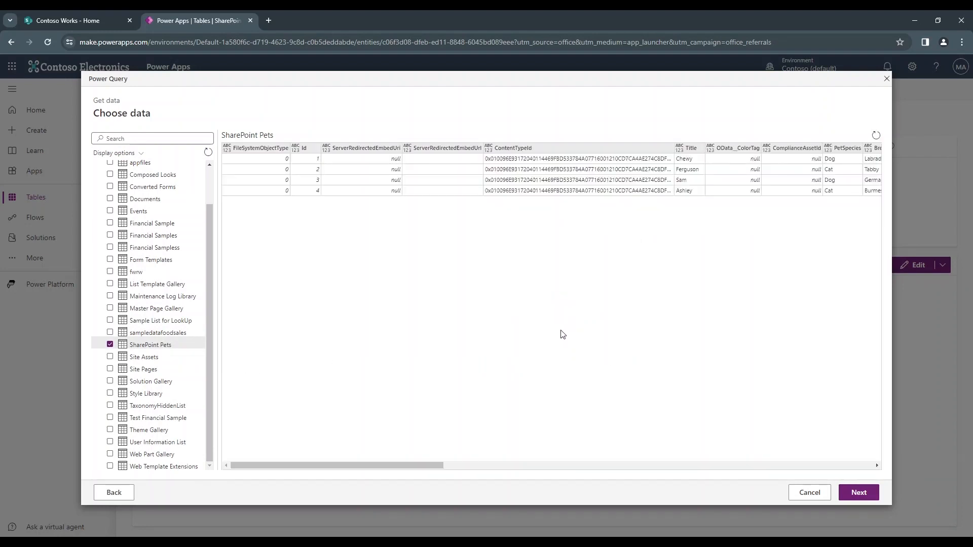
pyautogui.hscroll(5, 383, 213)
pyautogui.hscroll(-5, 383, 213)
pyautogui.hscroll(3, 383, 213)
pyautogui.hscroll(5, 384, 213)
pyautogui.hscroll(4, 383, 213)
pyautogui.hscroll(-8, 550, 228)
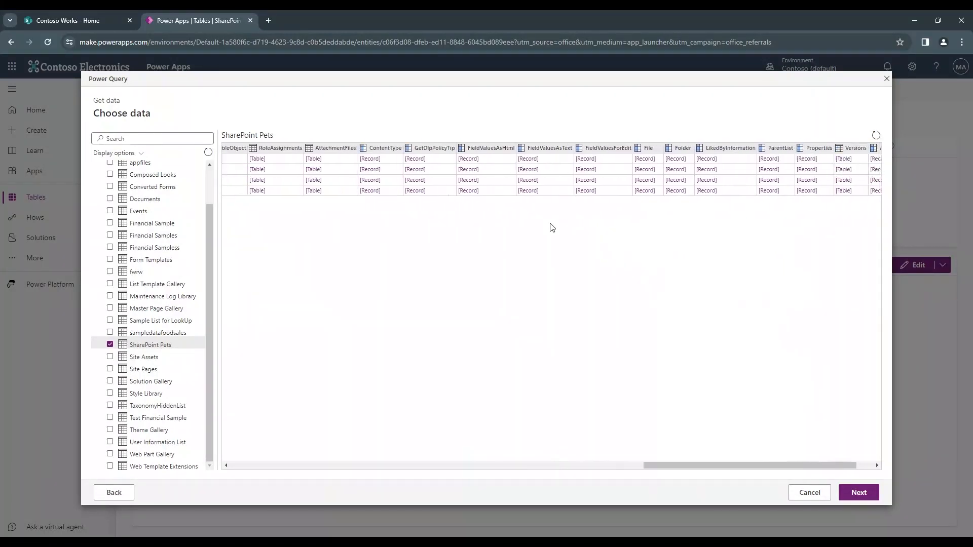
pyautogui.hscroll(-4, 543, 230)
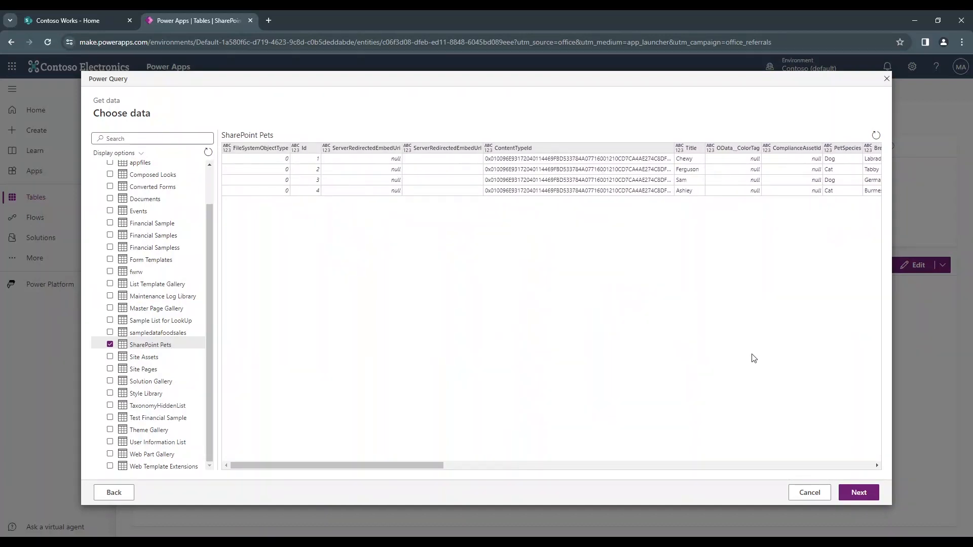
pyautogui.click(873, 497)
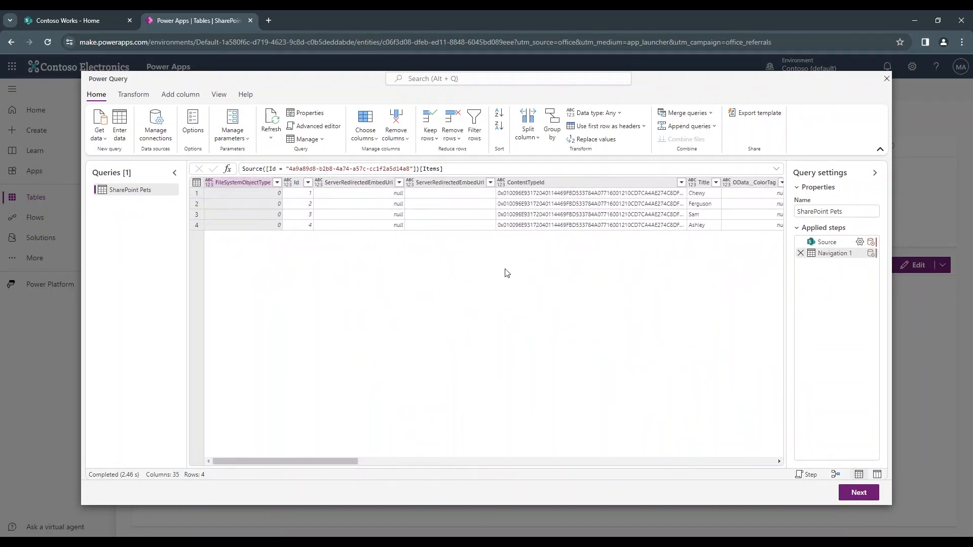
# Step: Keep only the Title, PetSpecies, Breed and AppointmentDate columns in the query and proceed to table mapping
pyautogui.click(370, 138)
pyautogui.click(388, 154)
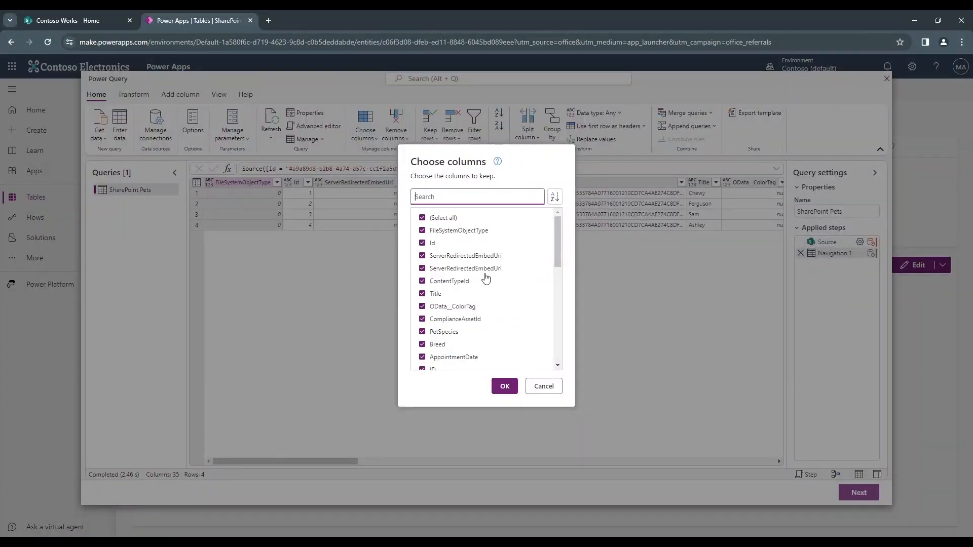
pyautogui.click(423, 218)
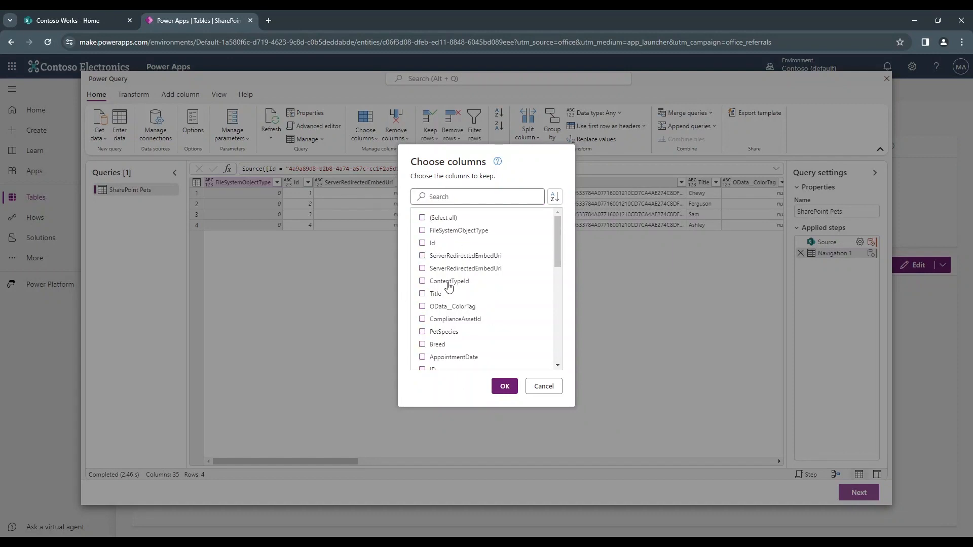
pyautogui.scroll(-1, 443, 297)
pyautogui.click(436, 248)
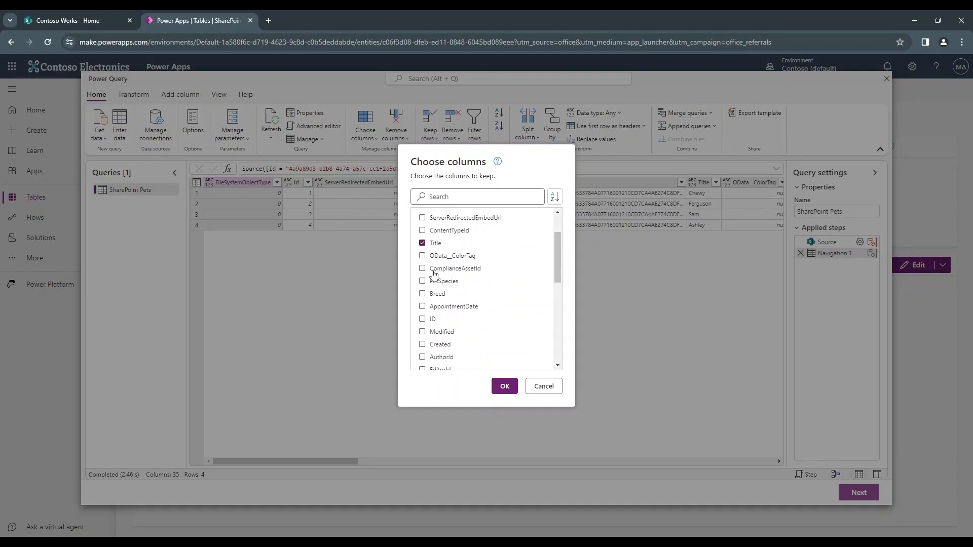
pyautogui.click(440, 295)
pyautogui.click(455, 308)
pyautogui.click(505, 387)
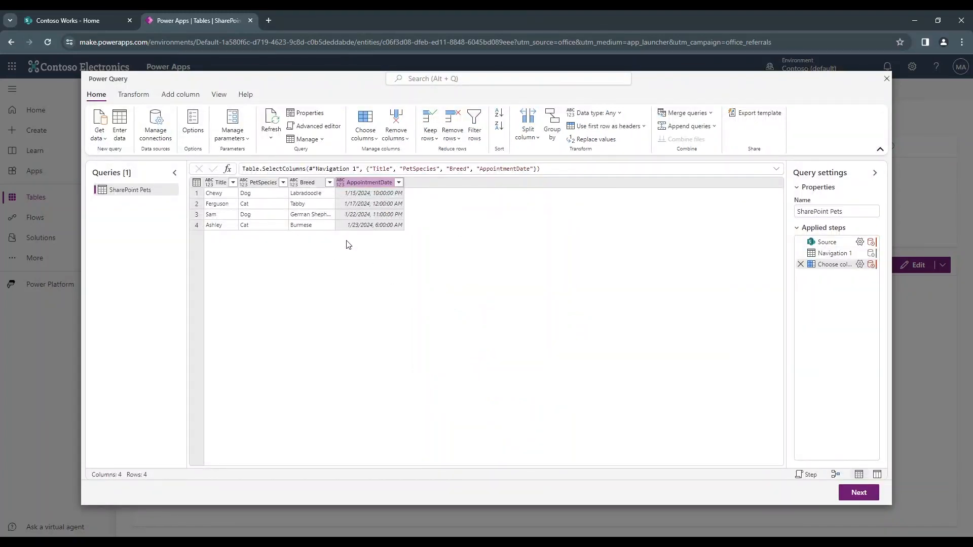
pyautogui.click(858, 493)
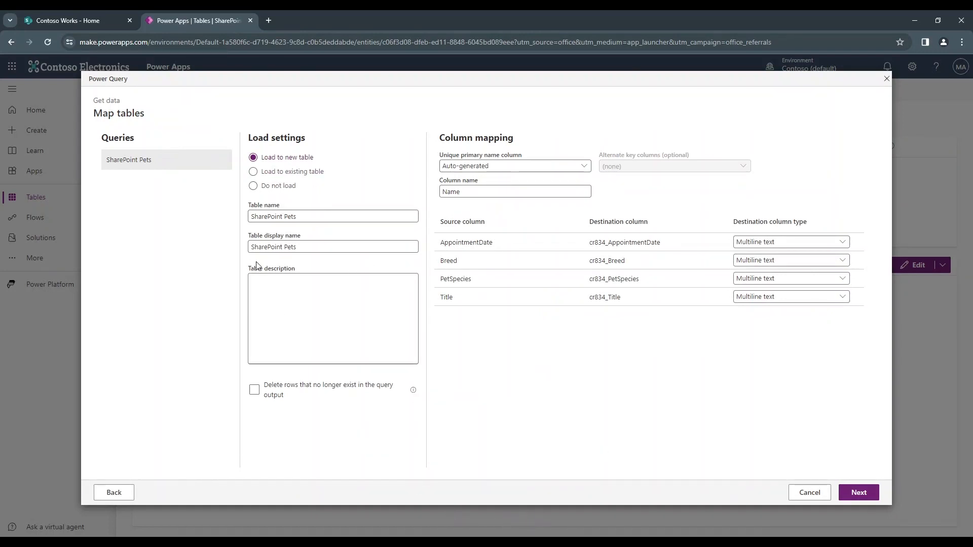
# Step: Set the query to load to the existing table cr834_SharePointPetExample
pyautogui.click(277, 176)
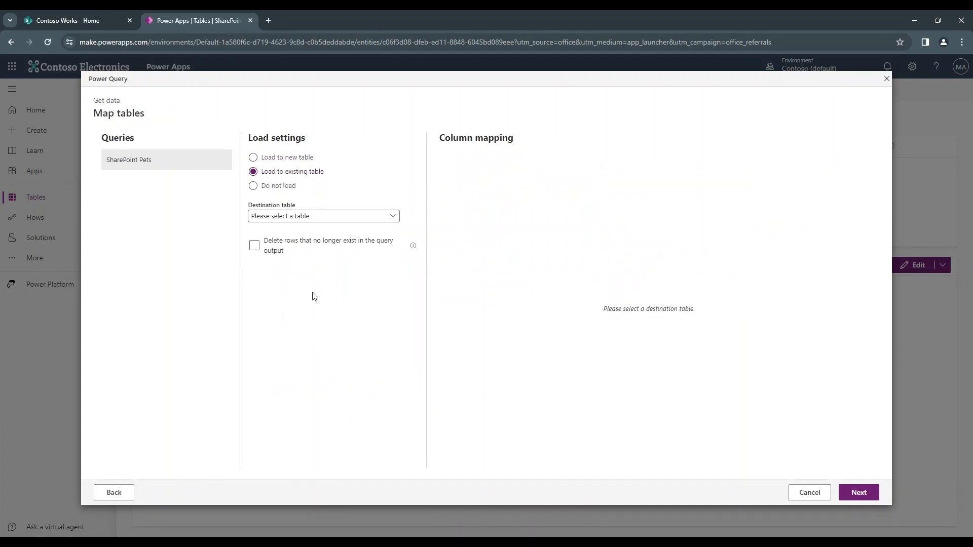
pyautogui.click(293, 216)
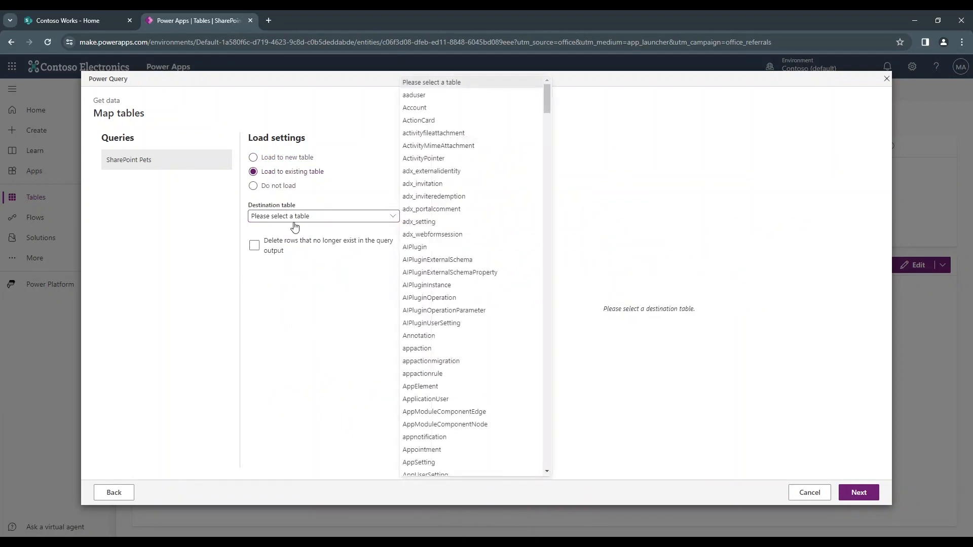
pyautogui.scroll(-10, 443, 275)
pyautogui.scroll(-20, 443, 275)
pyautogui.scroll(-20, 442, 280)
pyautogui.scroll(-3, 440, 299)
pyautogui.scroll(4, 446, 296)
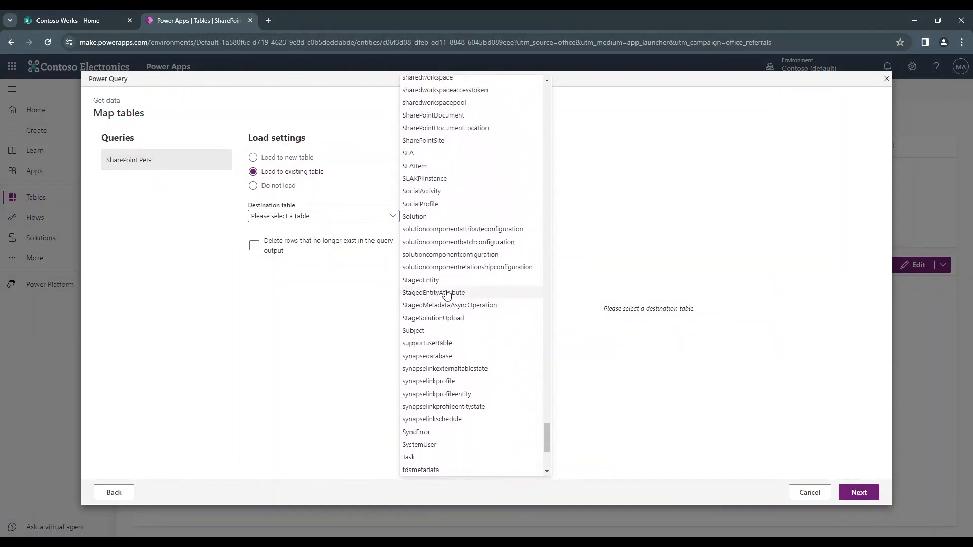
pyautogui.scroll(7, 446, 296)
pyautogui.scroll(20, 452, 319)
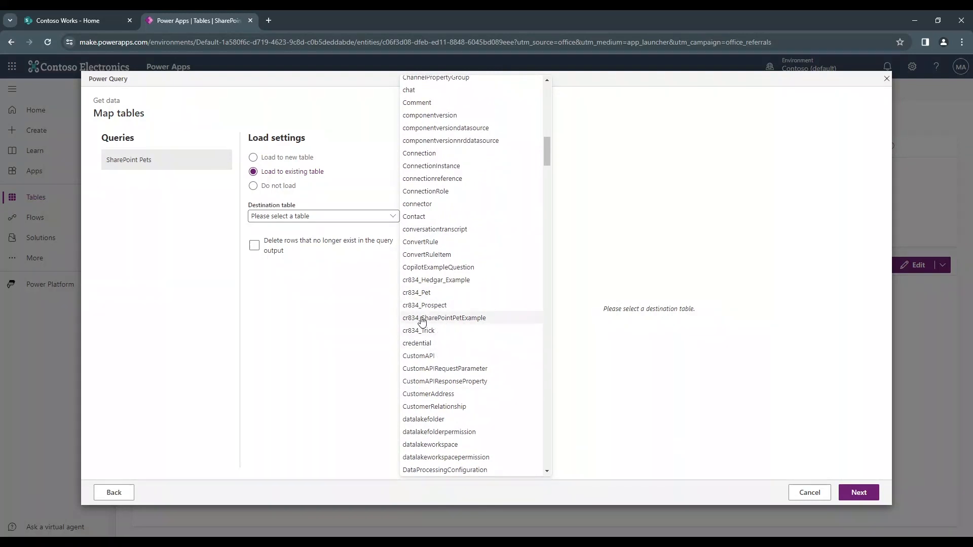
pyautogui.click(489, 321)
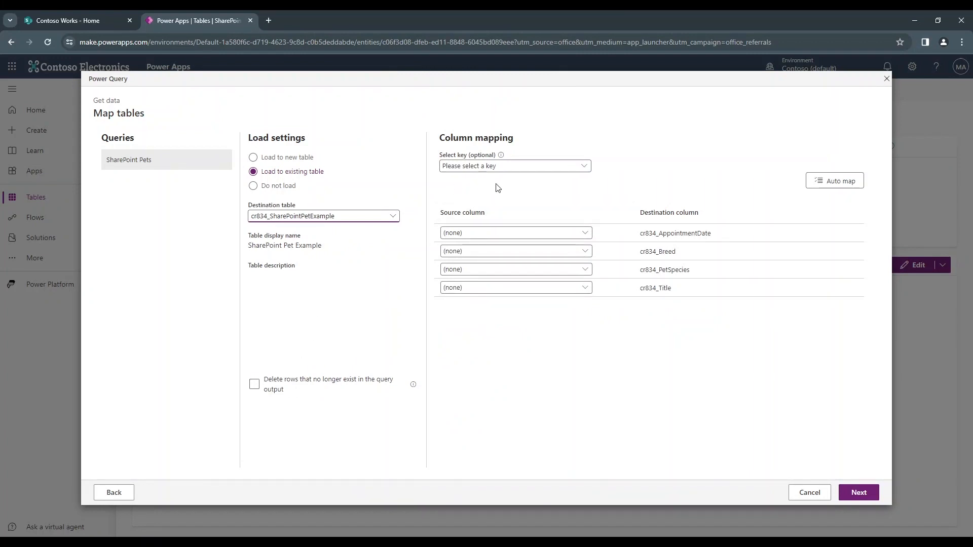
# Step: Map the AppointmentDate, Breed, PetSpecies and Title source columns to their matching destination columns and accept the mapping, leaving the key unselected
pyautogui.click(578, 168)
pyautogui.click(578, 168)
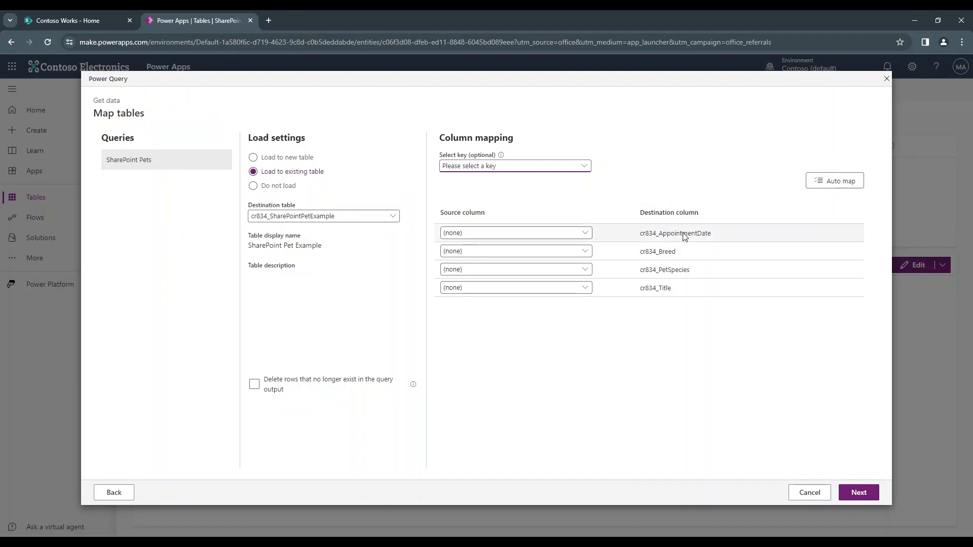
pyautogui.click(520, 238)
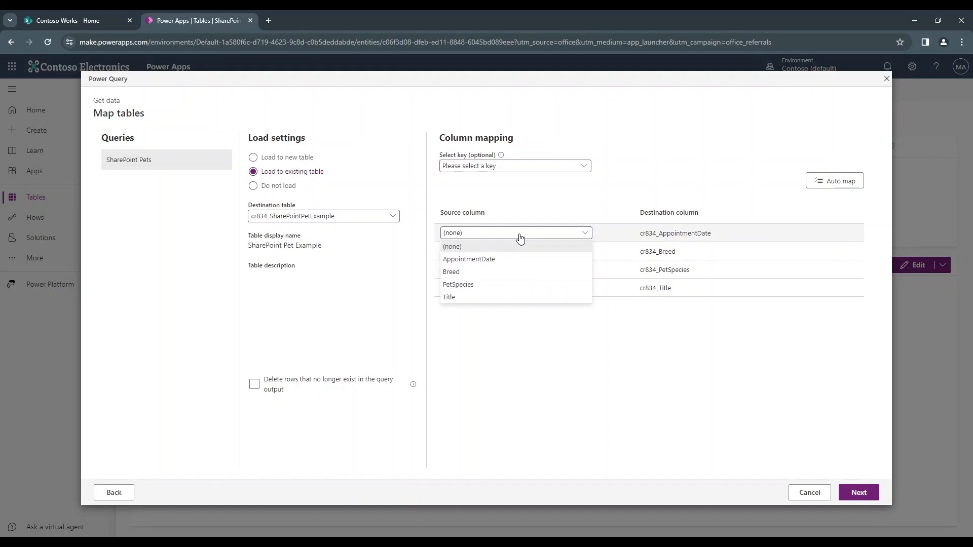
pyautogui.click(504, 259)
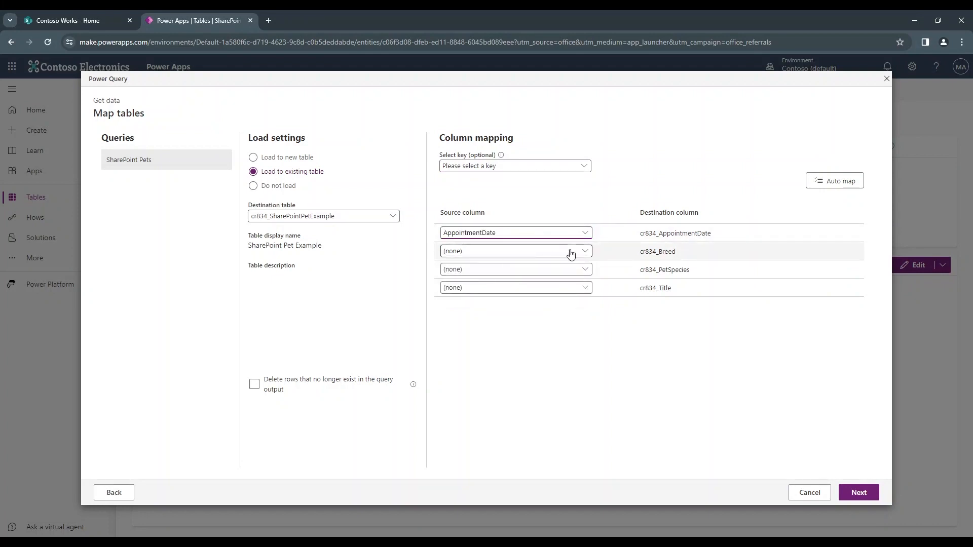
pyautogui.click(496, 253)
pyautogui.click(462, 291)
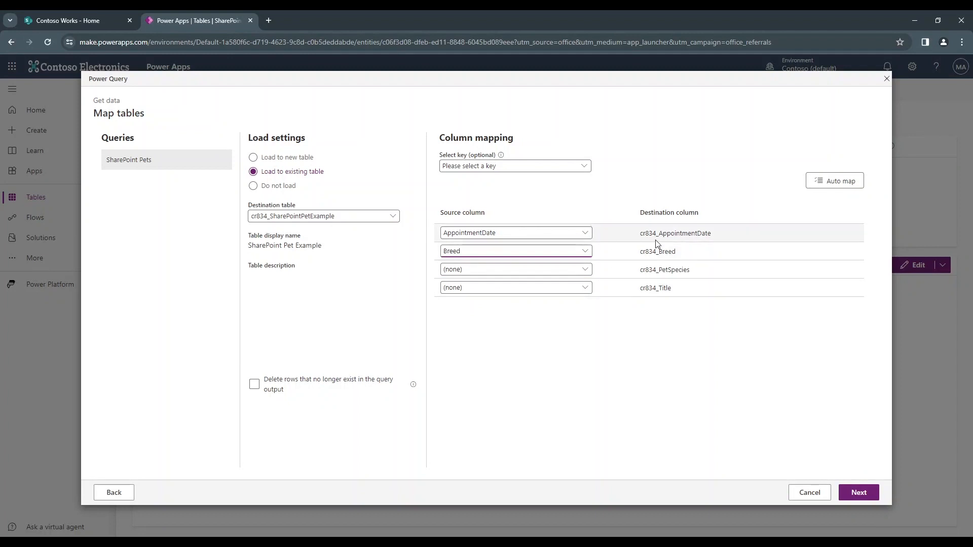
pyautogui.click(532, 271)
pyautogui.click(500, 320)
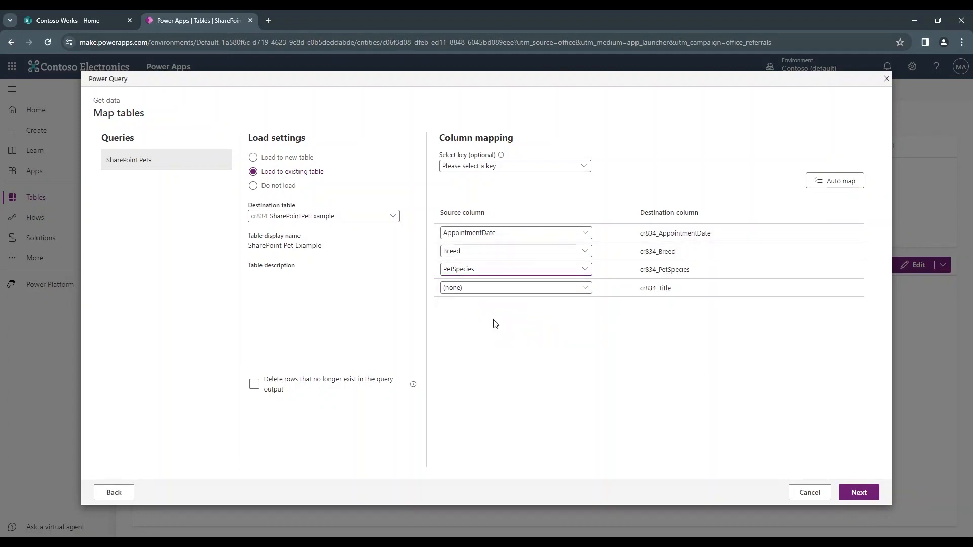
pyautogui.click(499, 288)
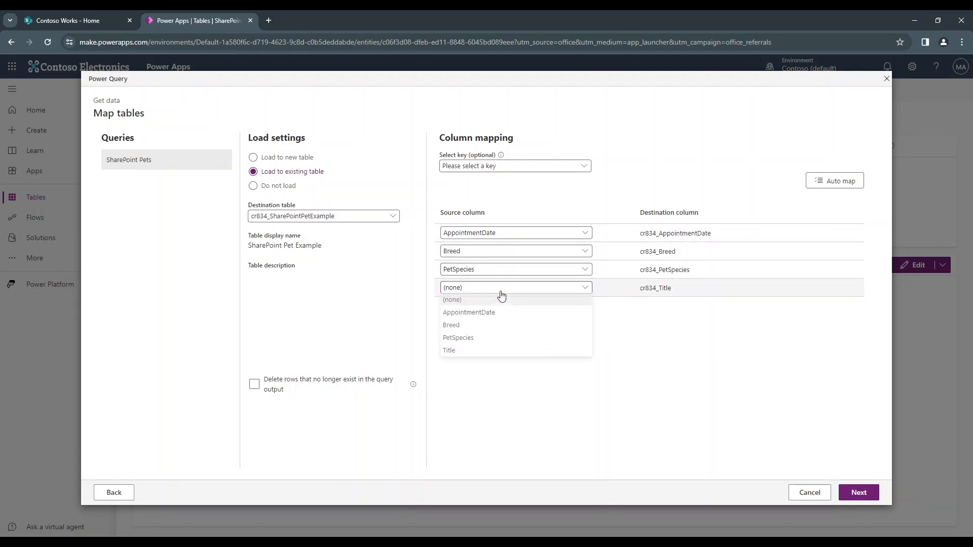
pyautogui.click(504, 353)
pyautogui.click(612, 335)
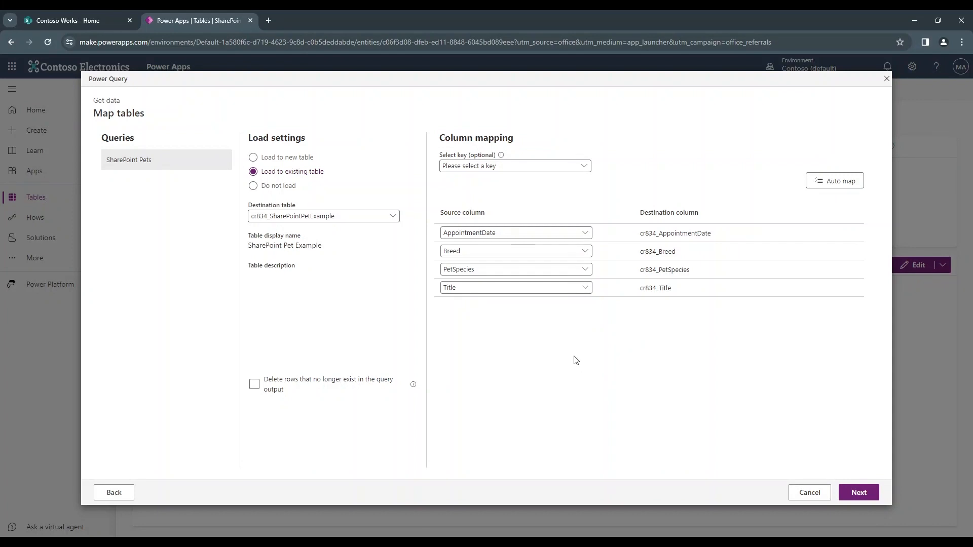
pyautogui.click(875, 496)
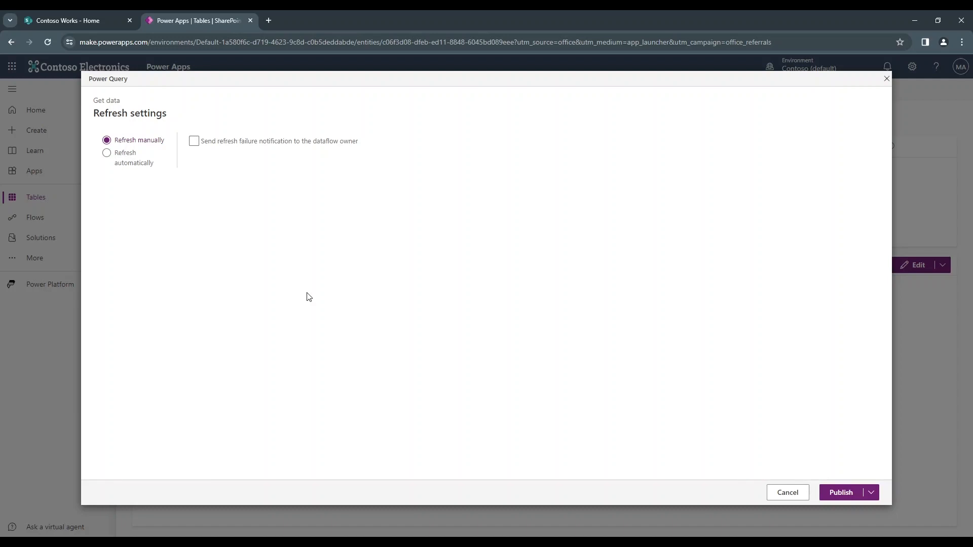
# Step: Publish the import with the manual refresh option after checking the automatic refresh settings
pyautogui.click(143, 163)
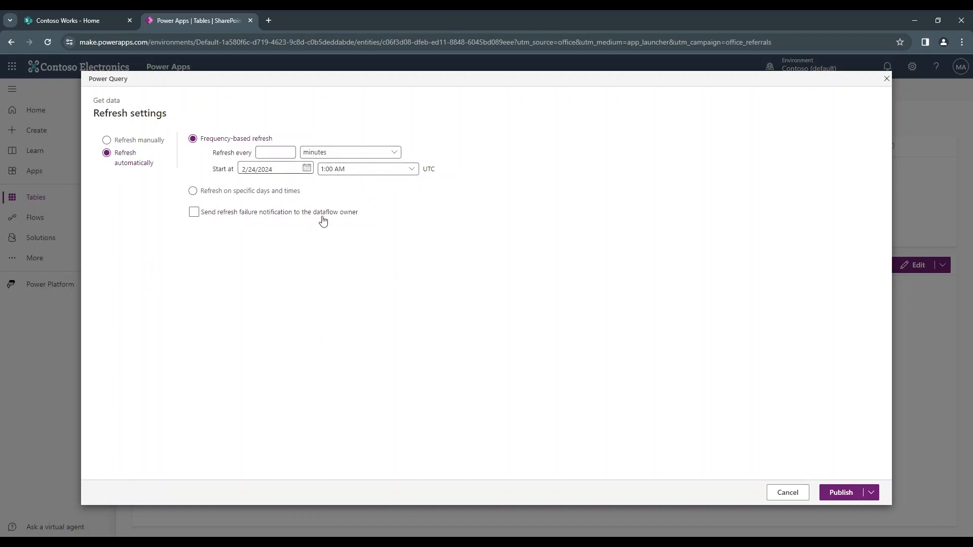
pyautogui.click(153, 148)
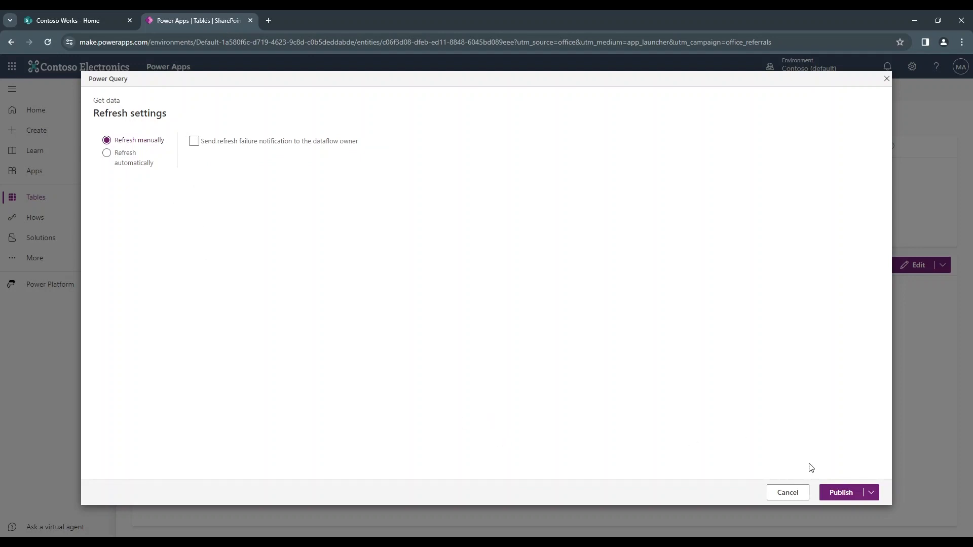
pyautogui.click(839, 498)
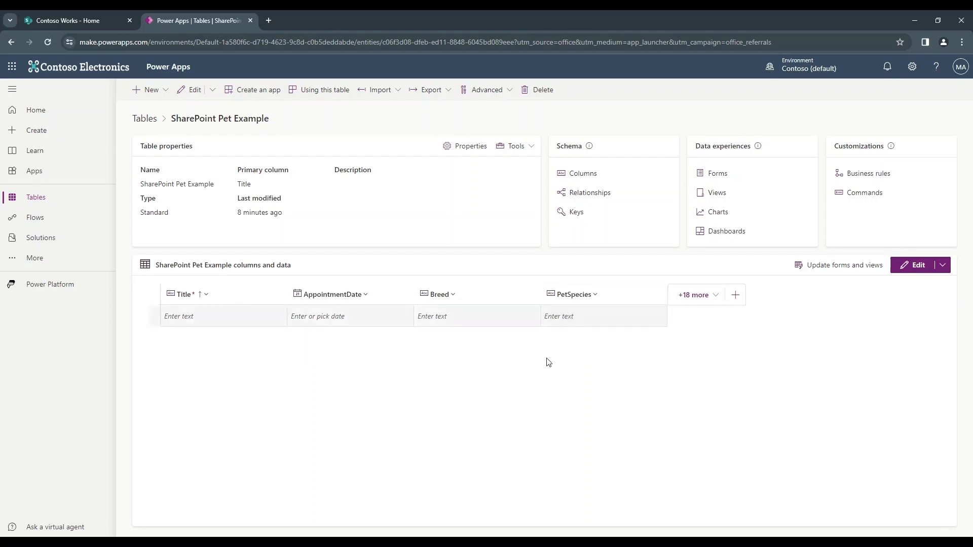
# Step: Reload the SharePoint Pet Example table and compare its rows with the SharePoint Pets list
pyautogui.click(46, 45)
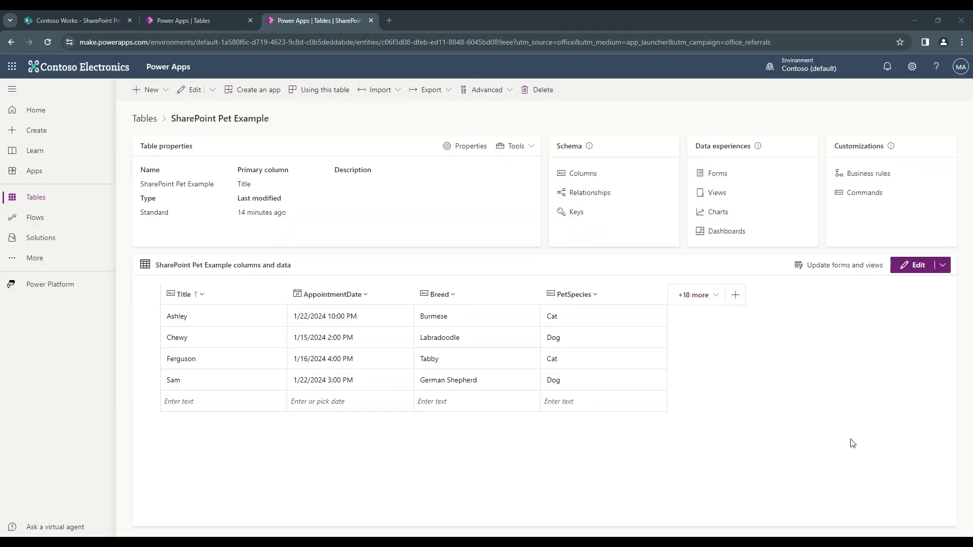
pyautogui.click(70, 22)
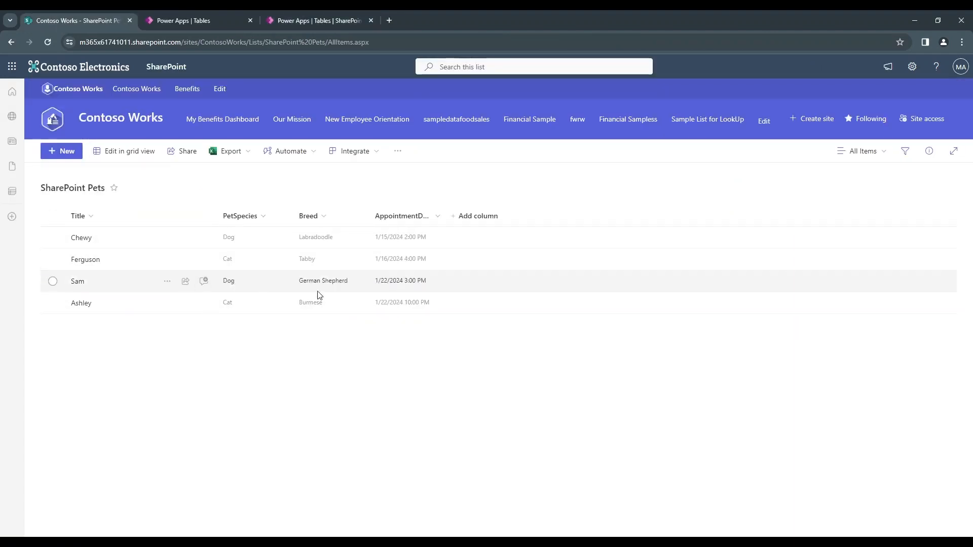
pyautogui.click(274, 23)
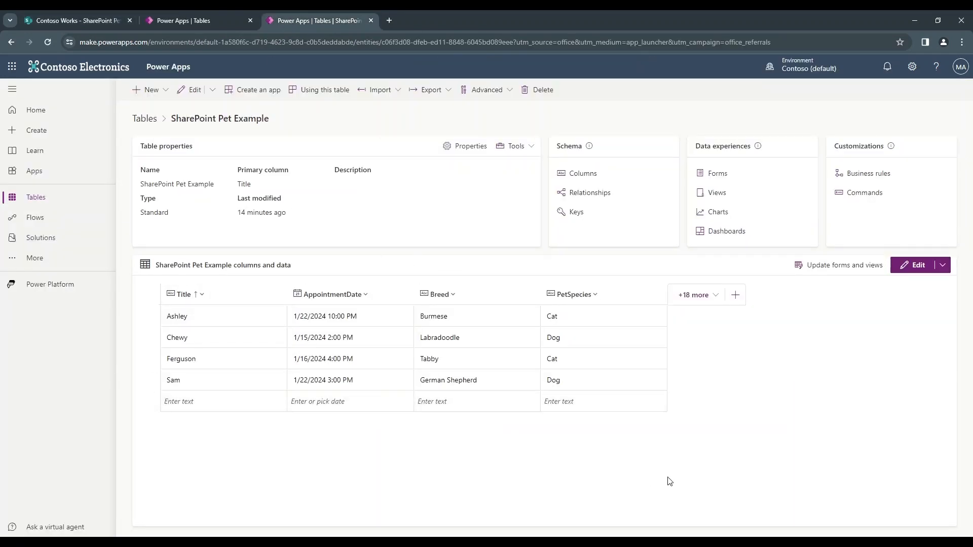